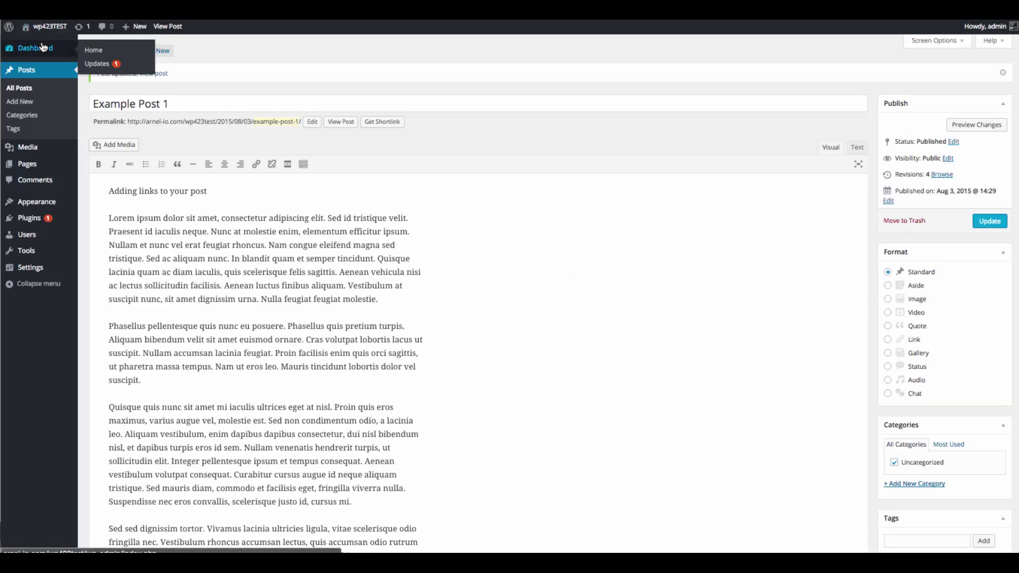
- Open Example Post 1 from the posts list and insert a blank line after its first line
click(43, 48)
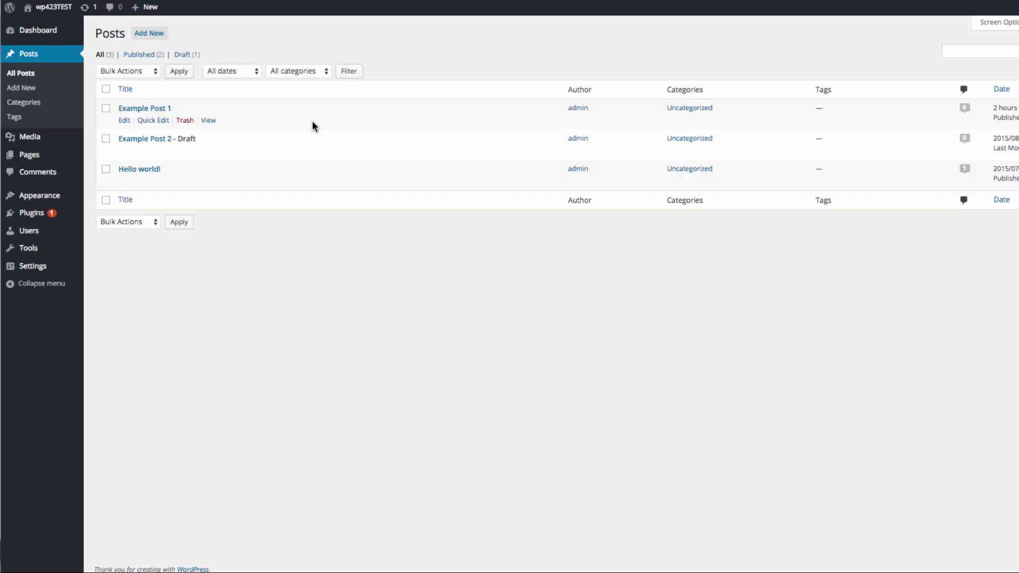
click(125, 124)
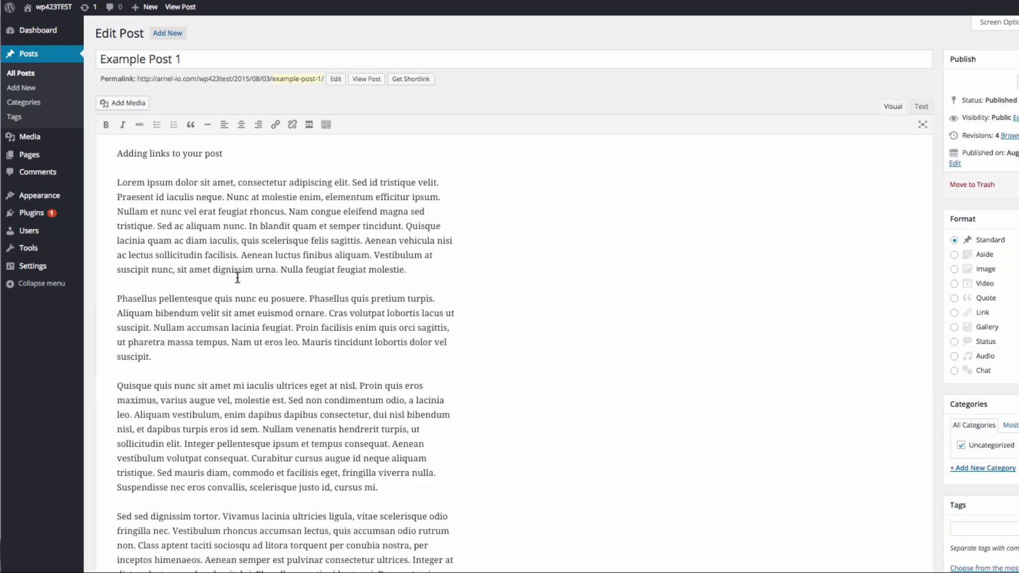
click(245, 154)
key(Return)
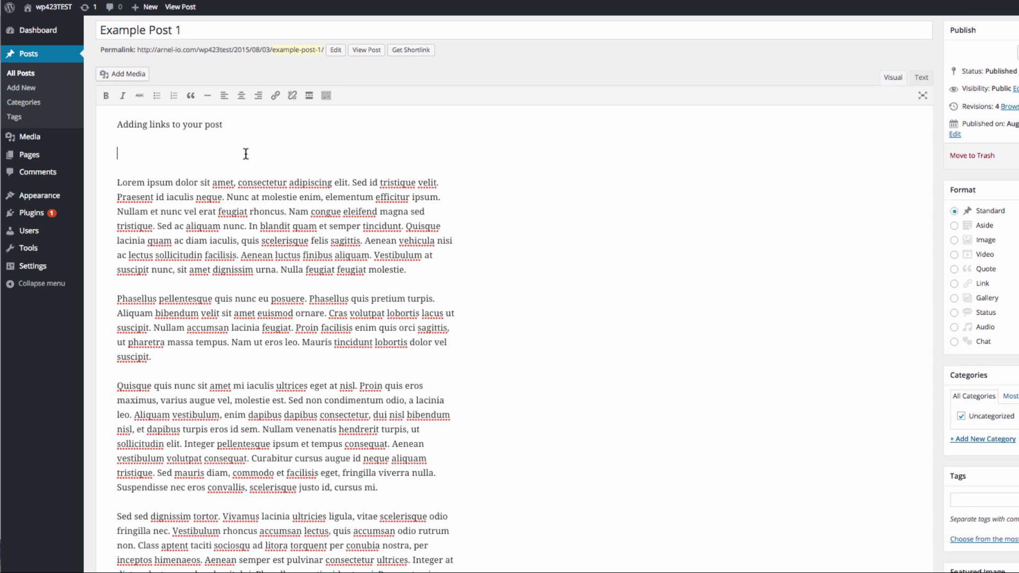
click(275, 96)
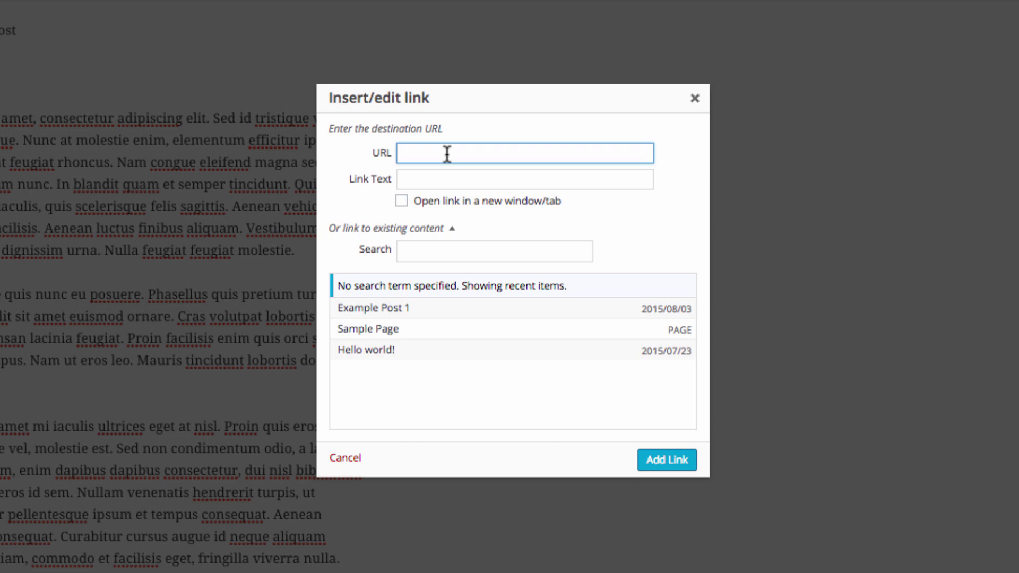
text(http://example.com)
key(Tab)
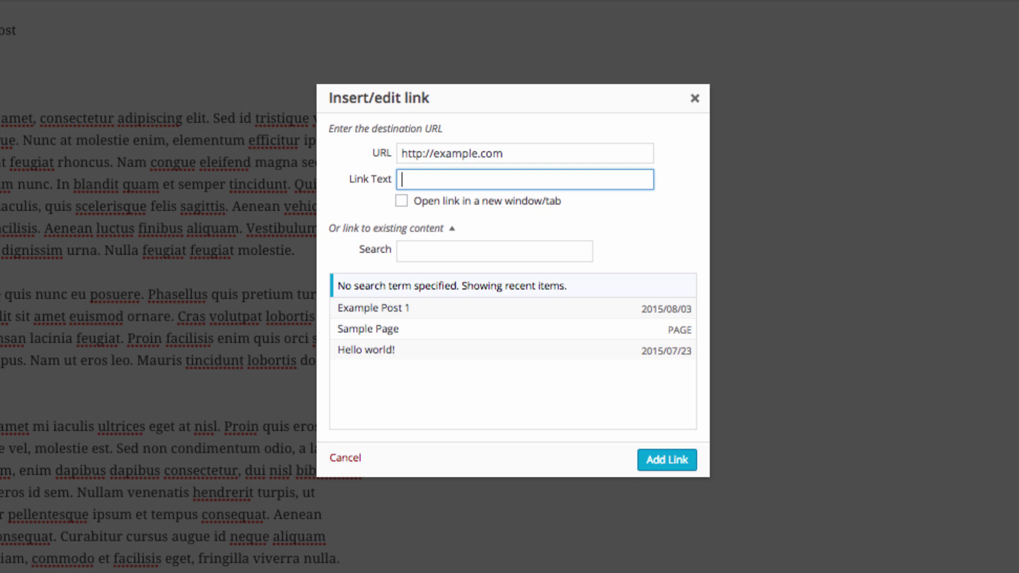
text(Example.com website)
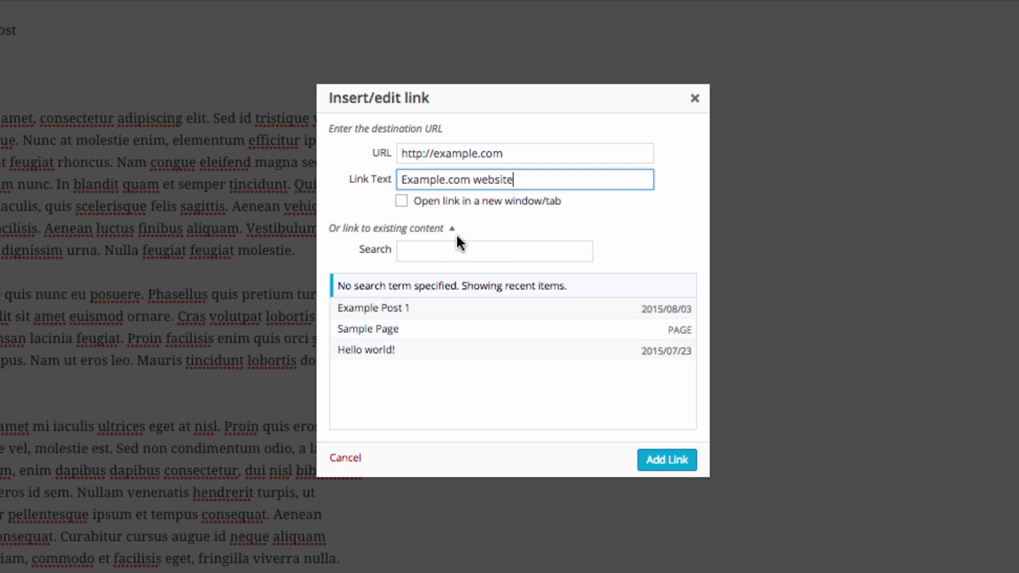
- Add the 'Example.com website' link to the post, then reopen it and highlight part of its URL
click(662, 465)
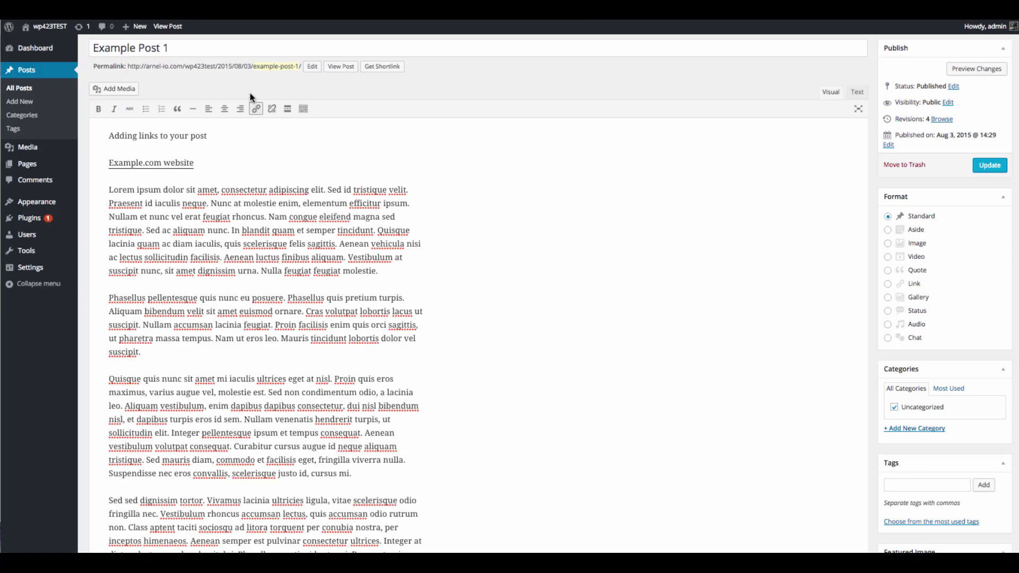
click(256, 109)
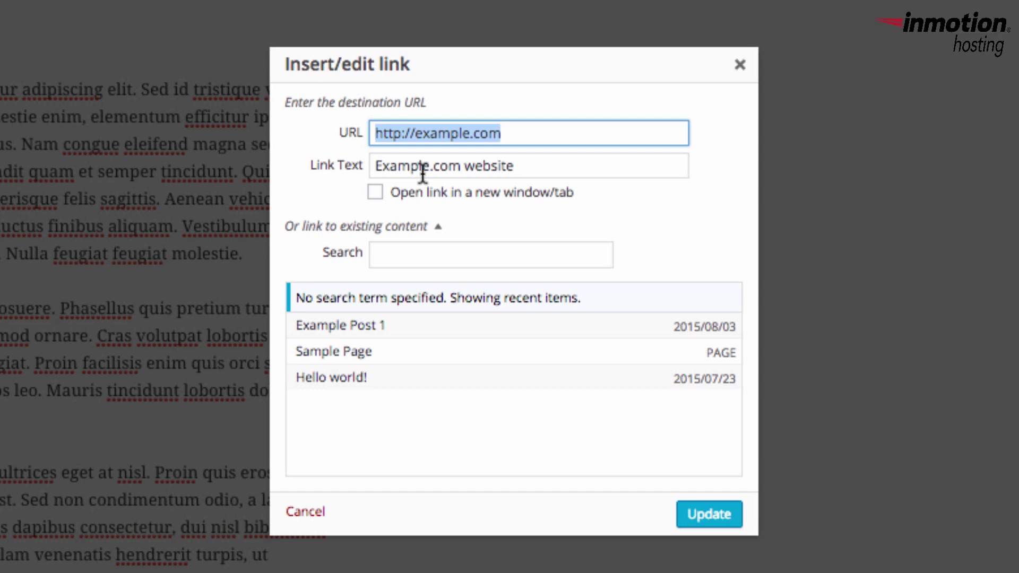
click(388, 136)
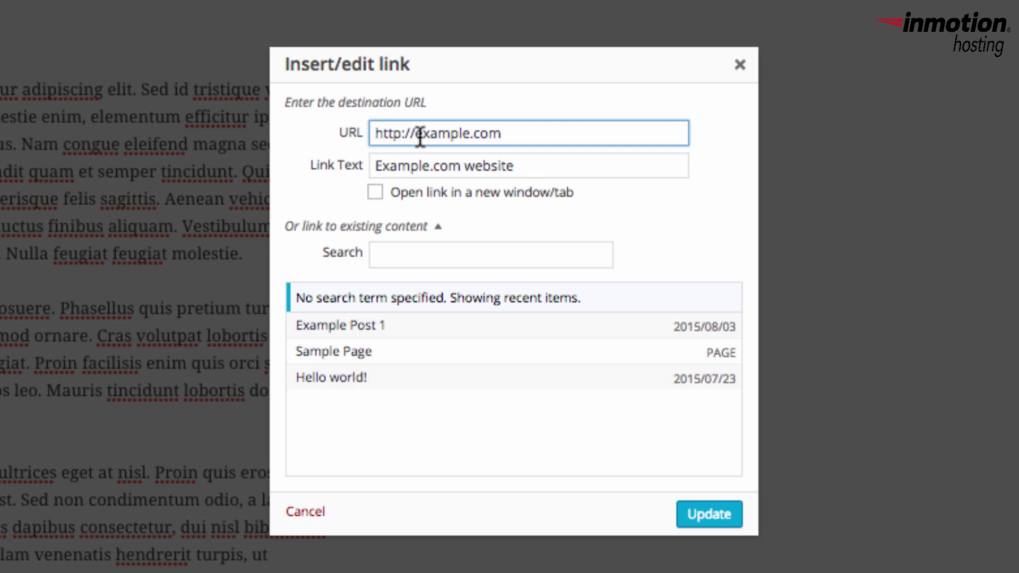
drag(423, 133, 512, 133)
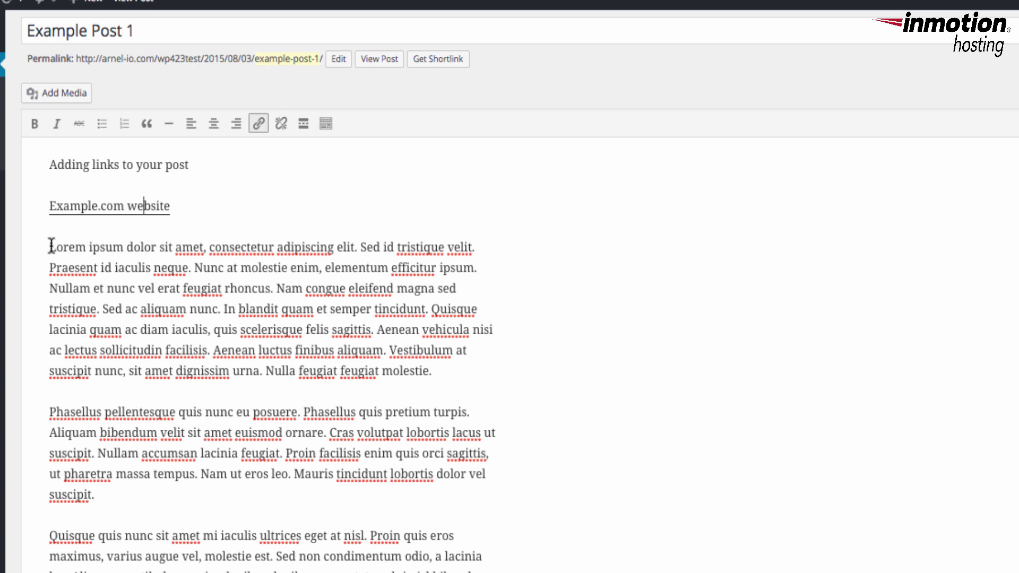
drag(51, 245, 202, 240)
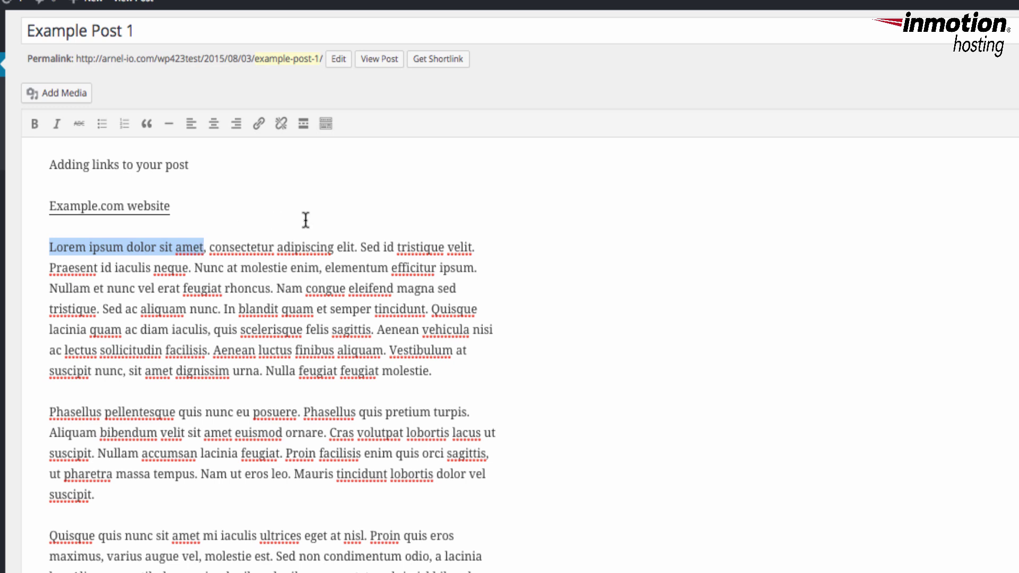
click(259, 125)
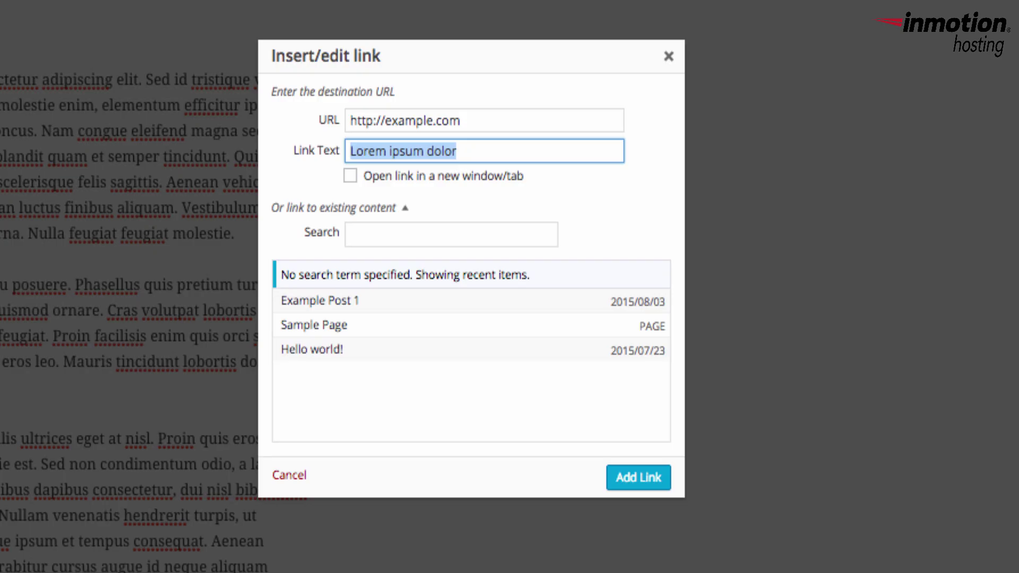
click(639, 478)
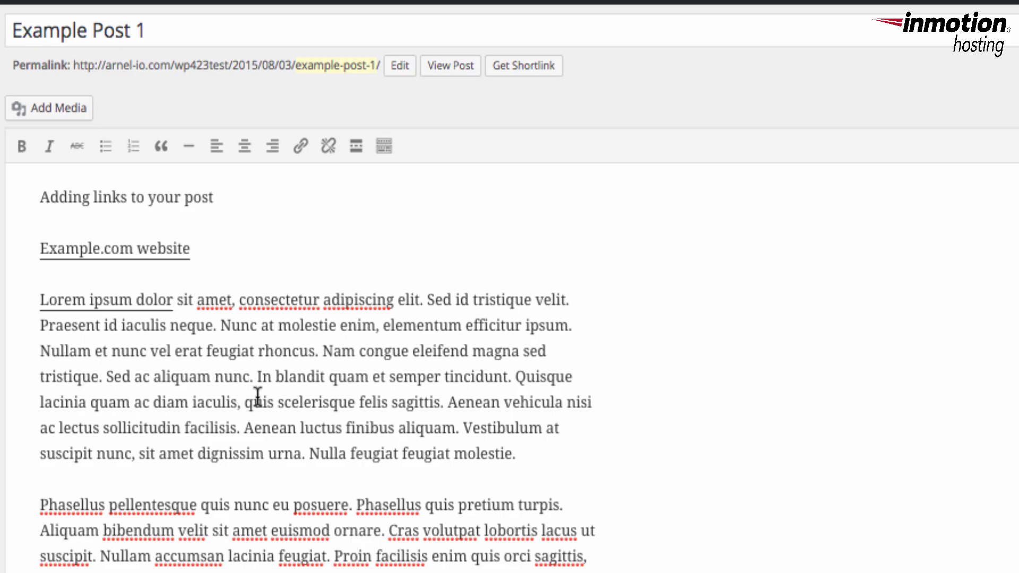
click(106, 300)
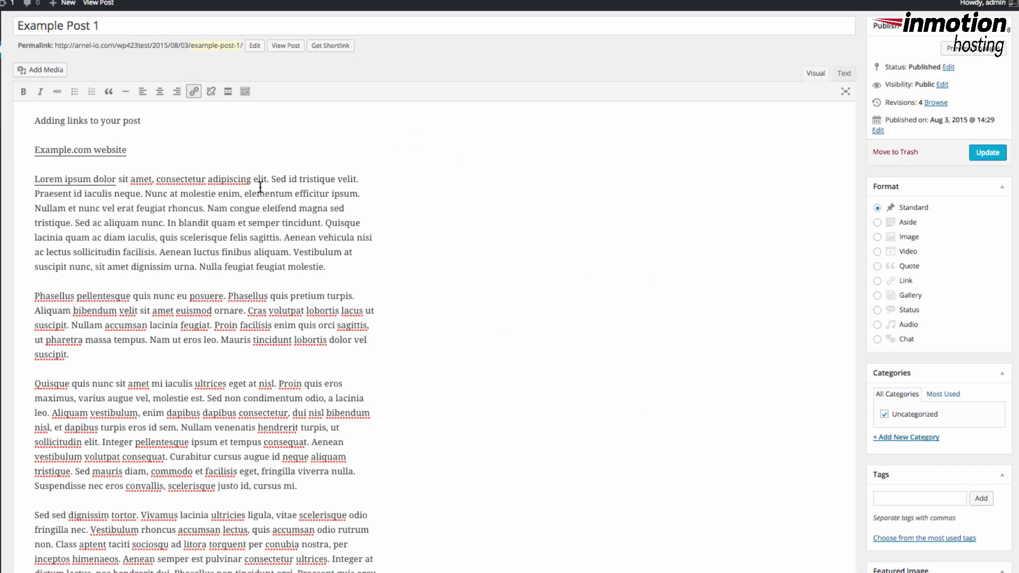
- Reopen the Example.com website link's settings and update it with the new link text
click(194, 92)
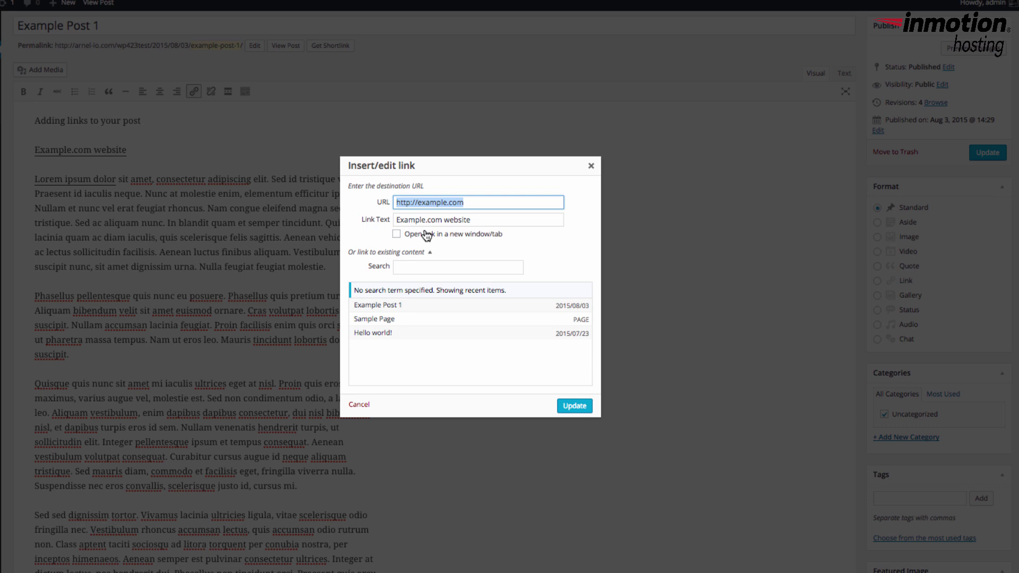
click(575, 407)
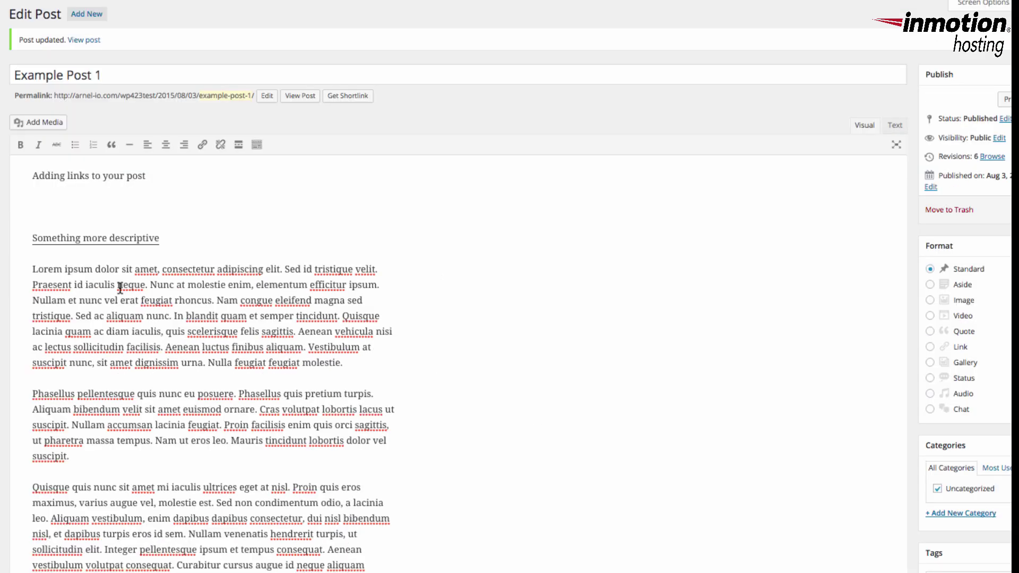
- Insert Untitled.pdf from the Media Library as a link on the empty line below the heading
click(33, 208)
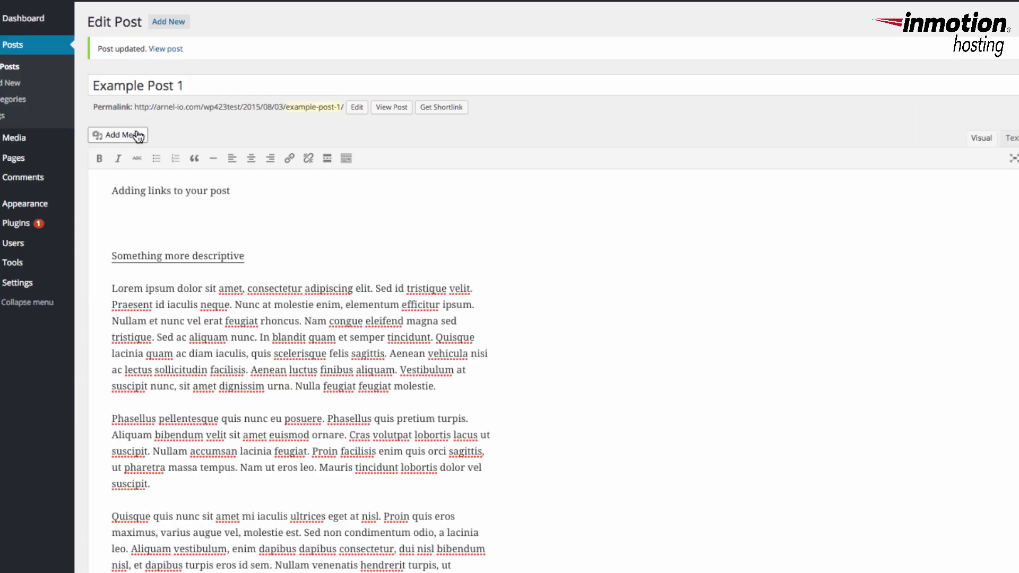
click(38, 122)
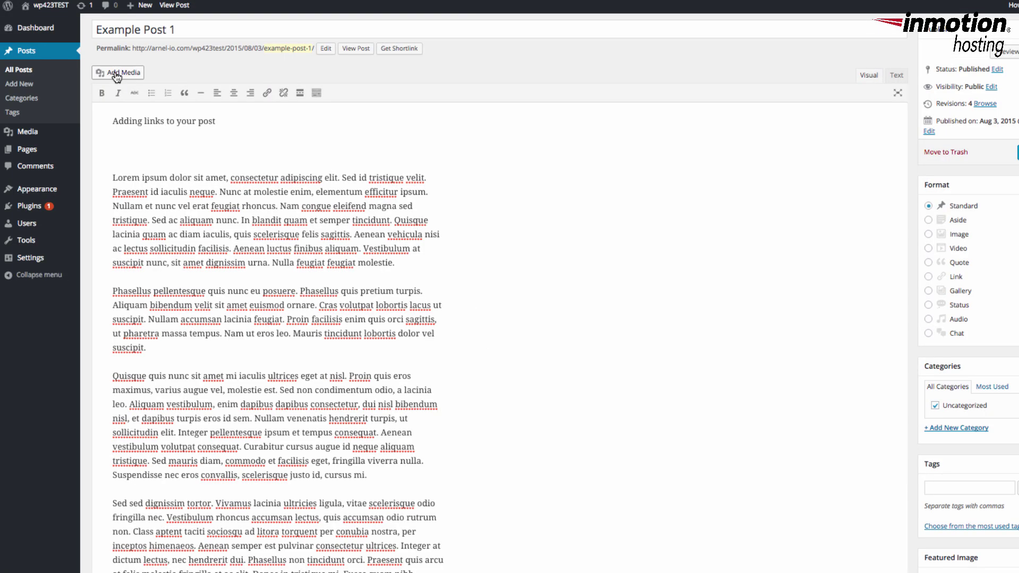
click(114, 72)
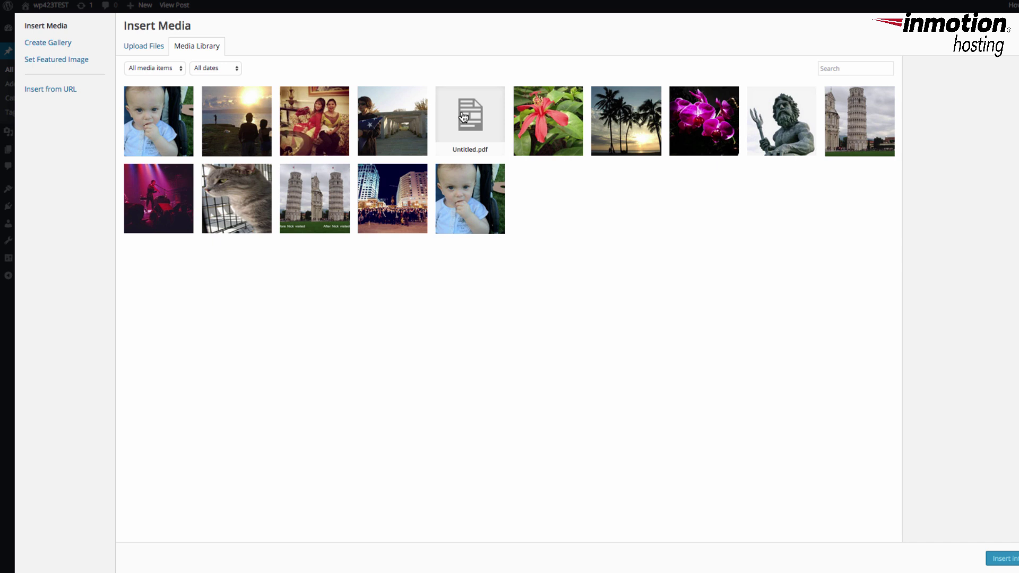
click(464, 117)
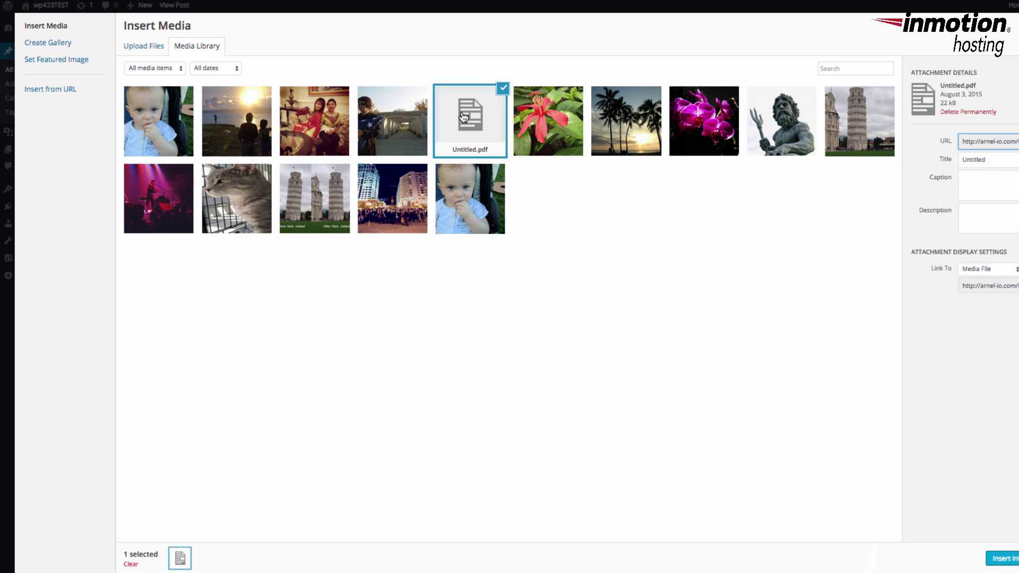
click(1003, 559)
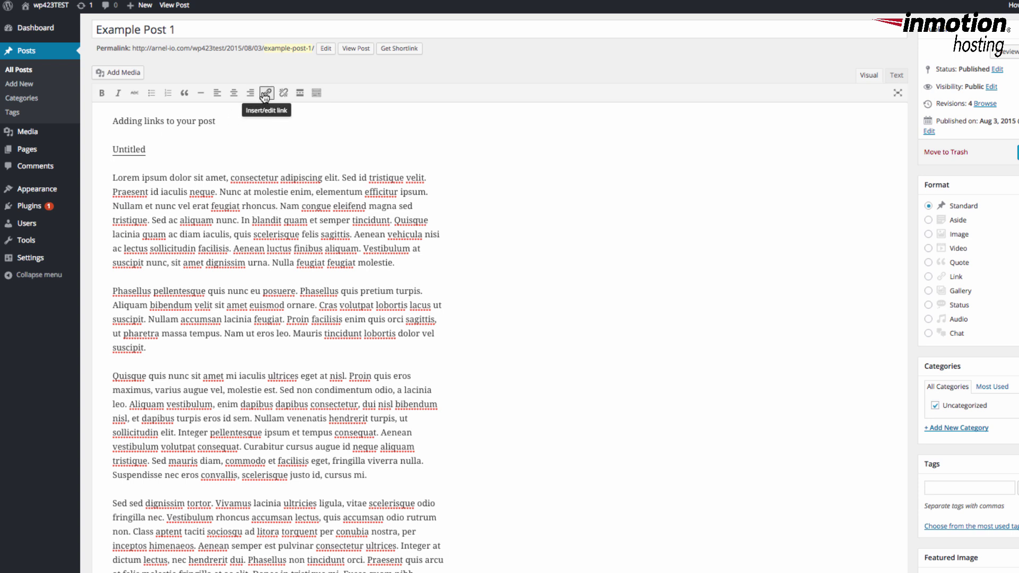
- Replace the PDF link text 'Untitled' with 'Better name for this pdf file' and update the link
click(126, 152)
click(130, 150)
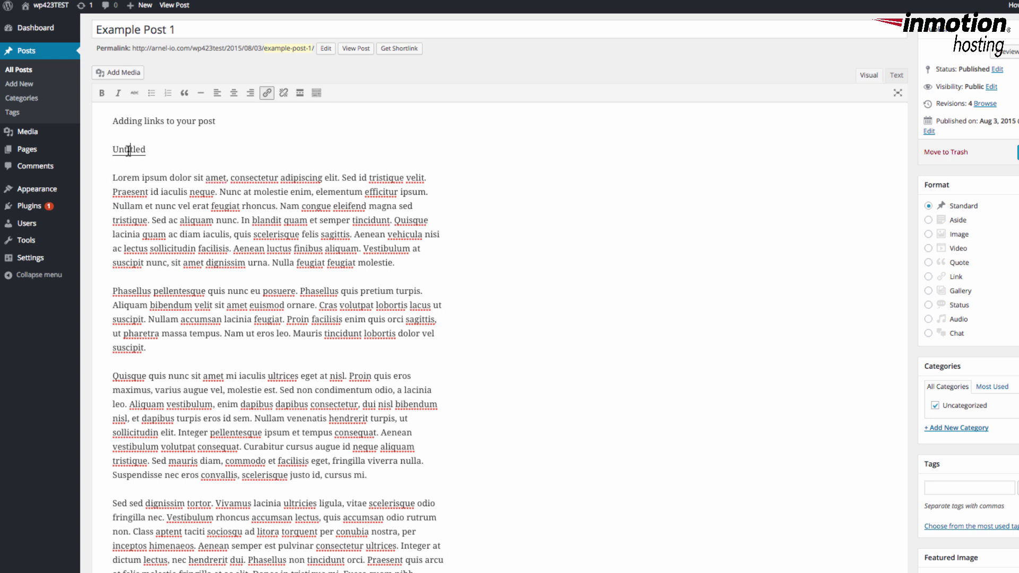
click(266, 93)
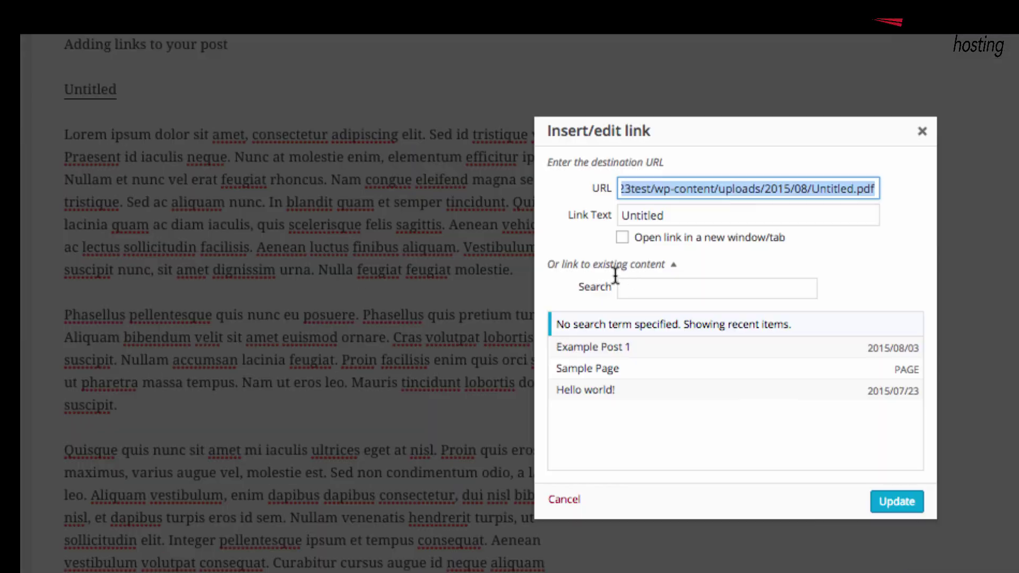
click(479, 229)
double_click(478, 229)
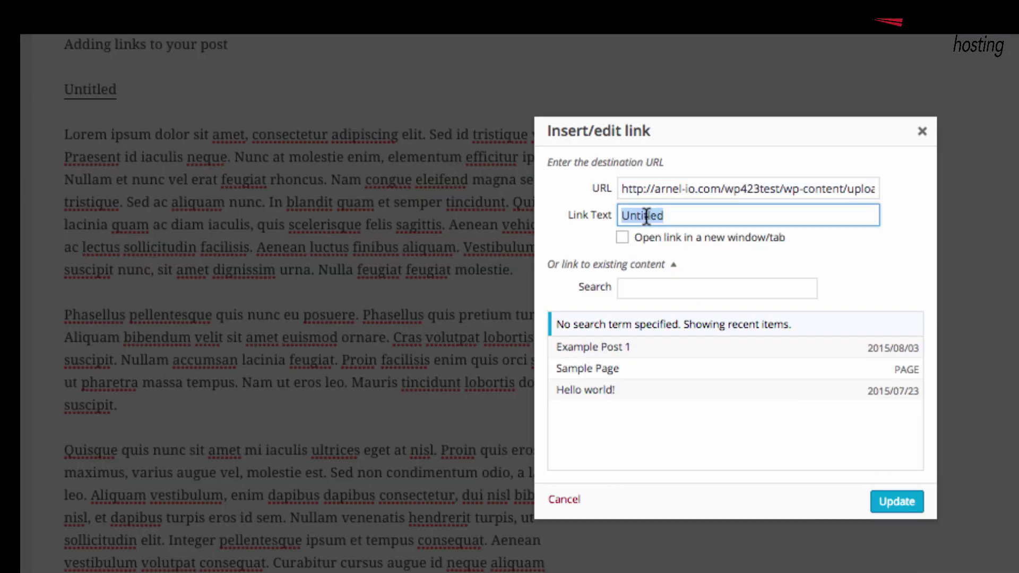
text(Better name for this)
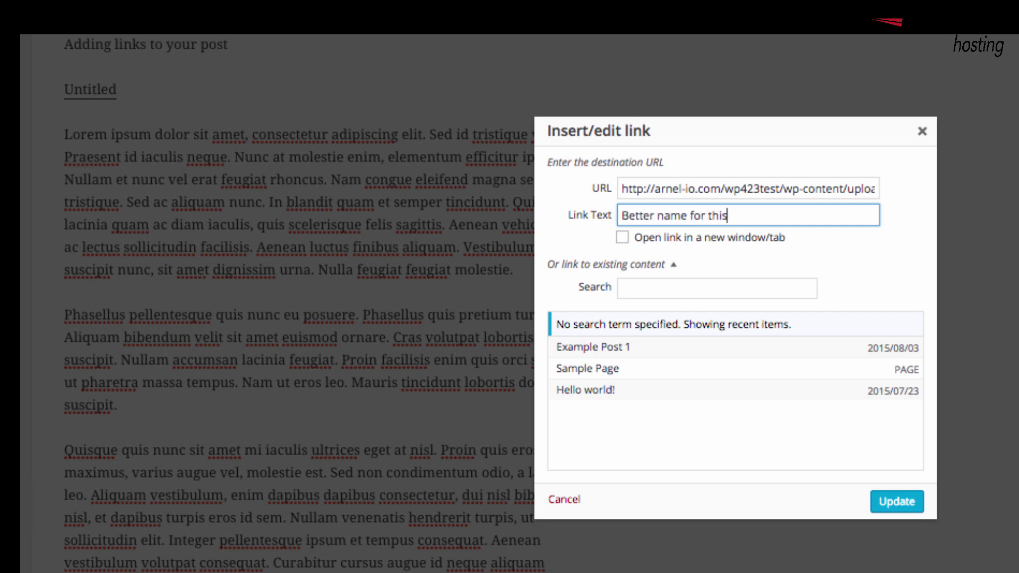
text( pdf file)
click(895, 512)
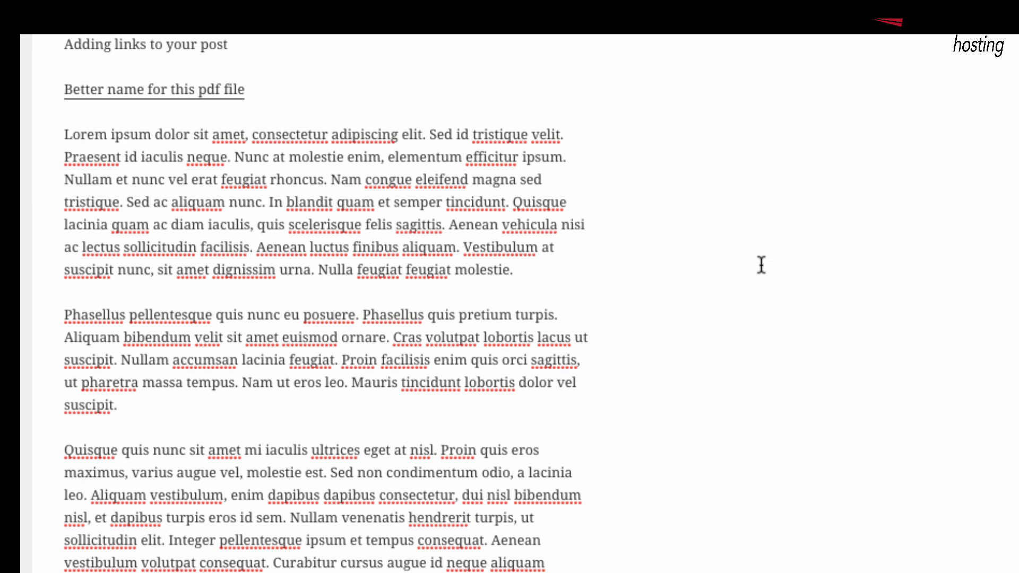
scroll(761, 265, down, 3)
scroll(761, 265, up, 5)
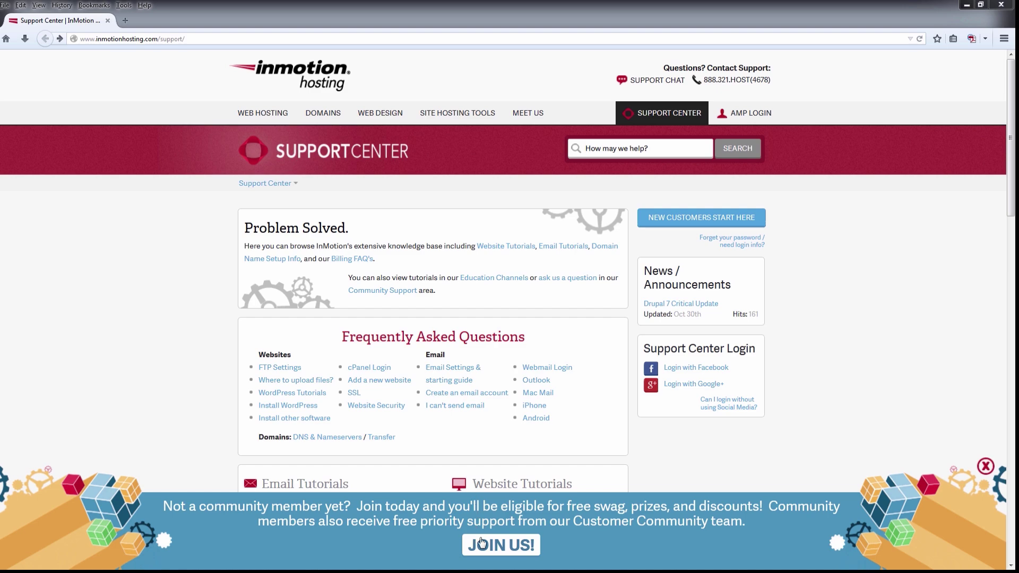
- Go to the InMotion Hosting Support Center home page at inmotionhosting.com/support
click(483, 547)
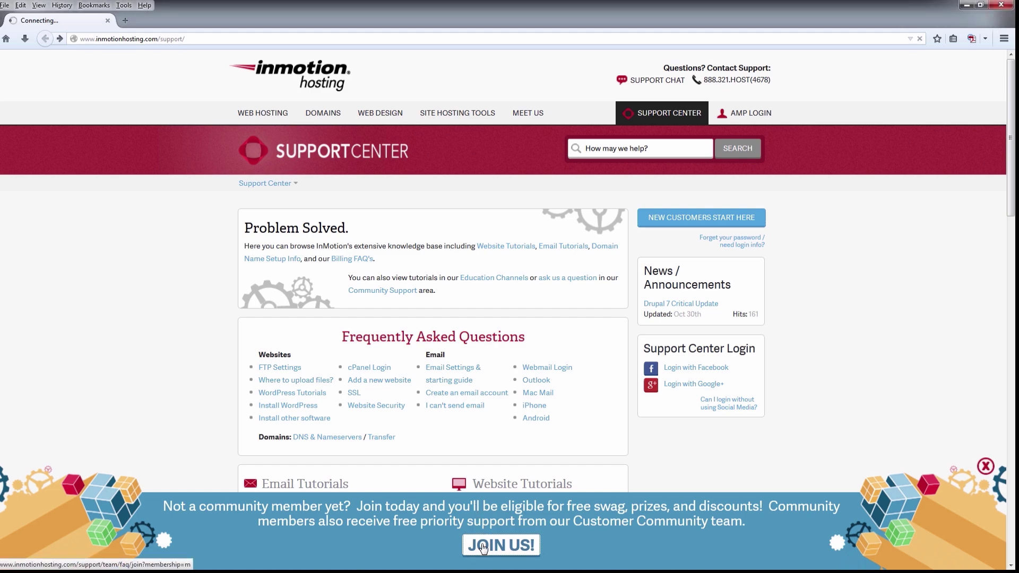